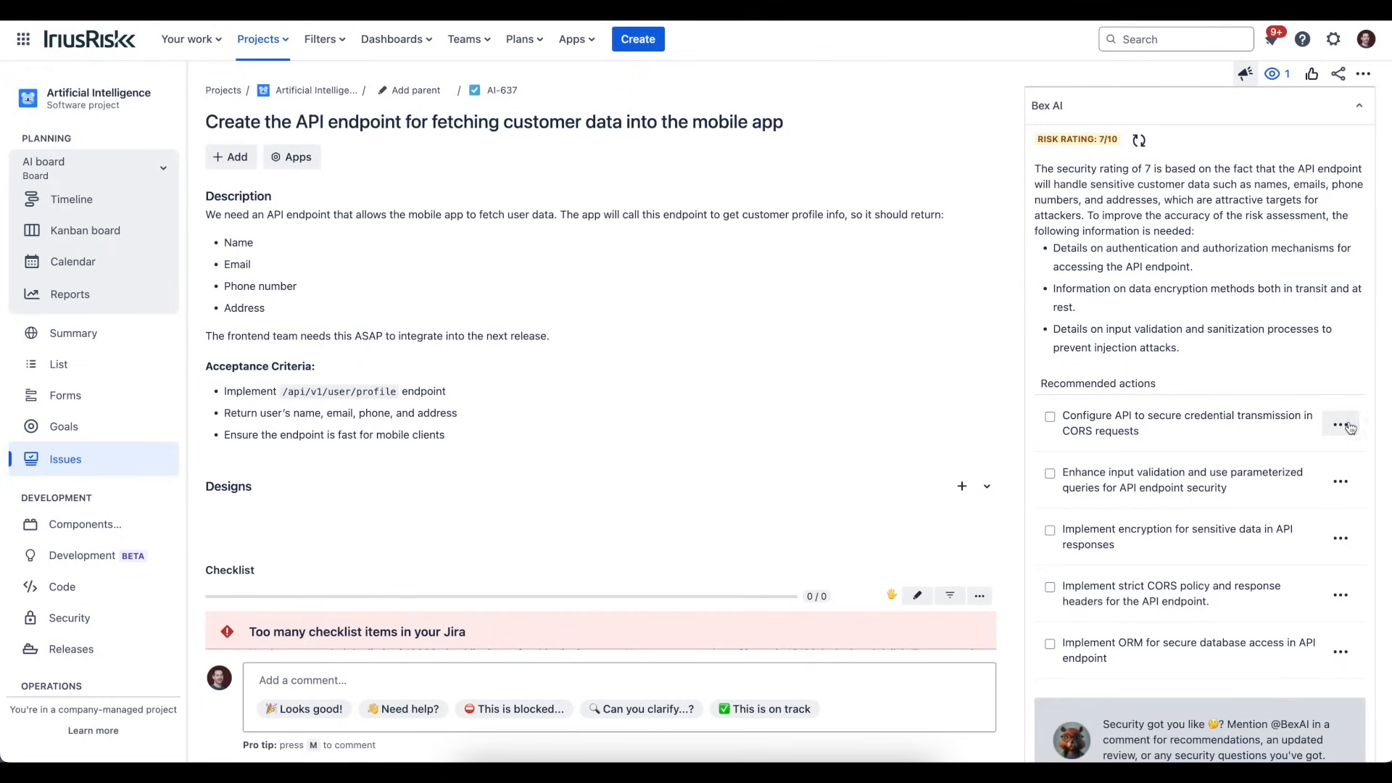
Step: Bring up the action menu for the CORS credential transmission recommendation
click(1344, 424)
click(1283, 389)
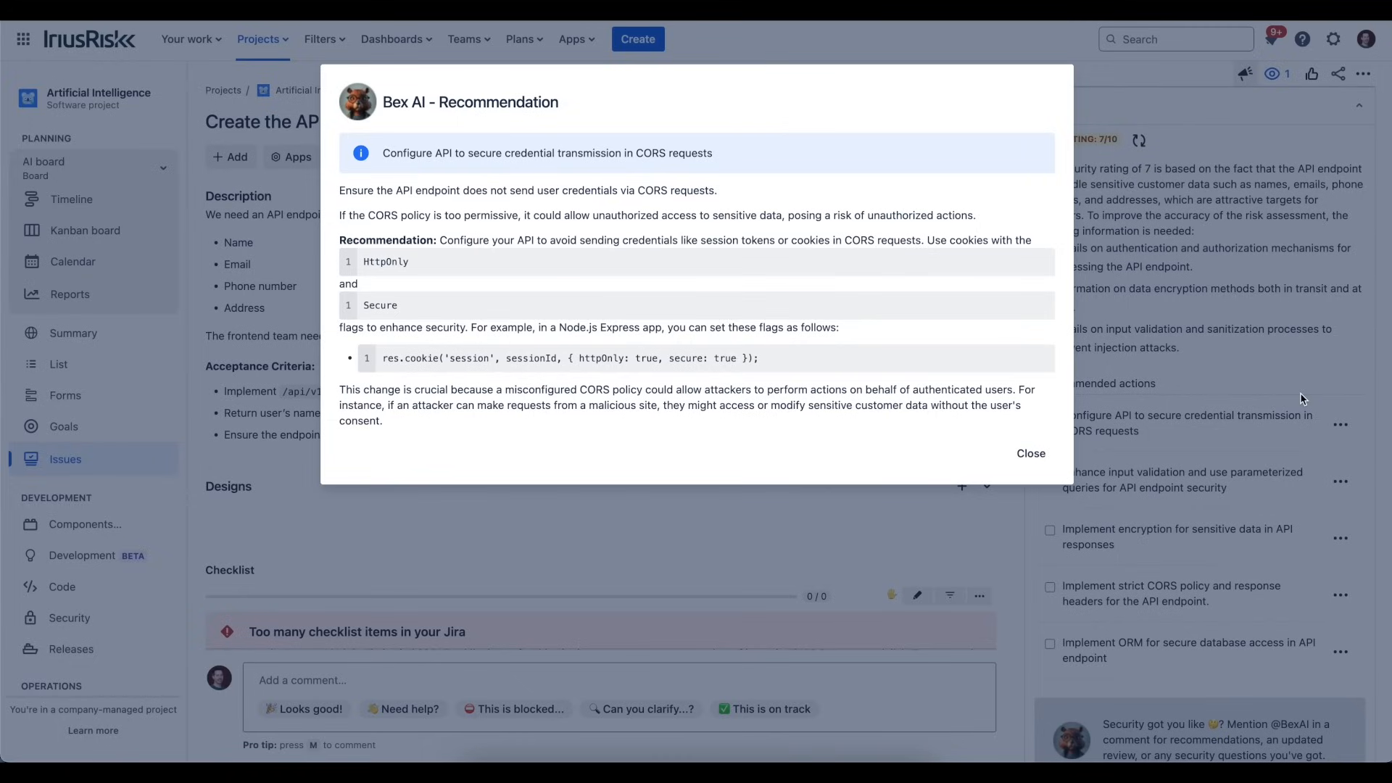
click(1032, 453)
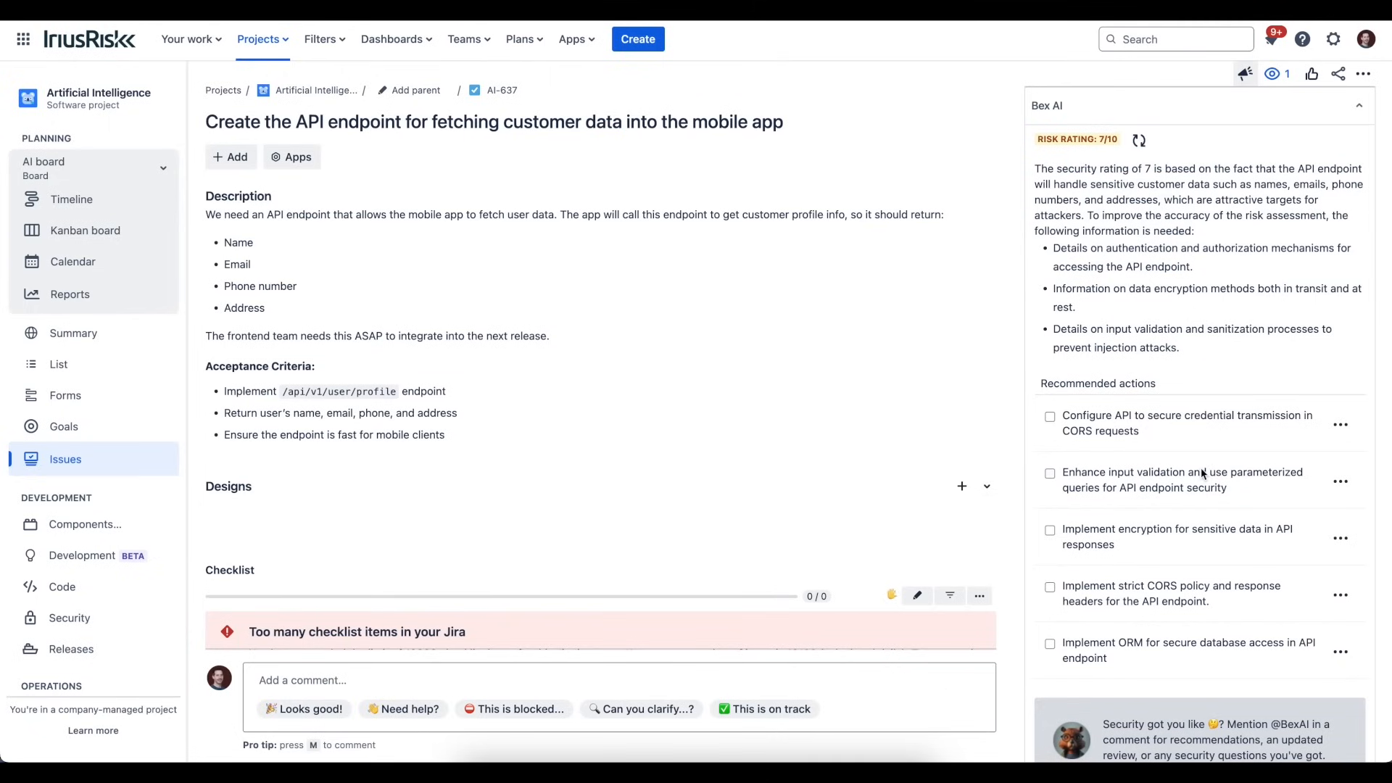
click(1340, 424)
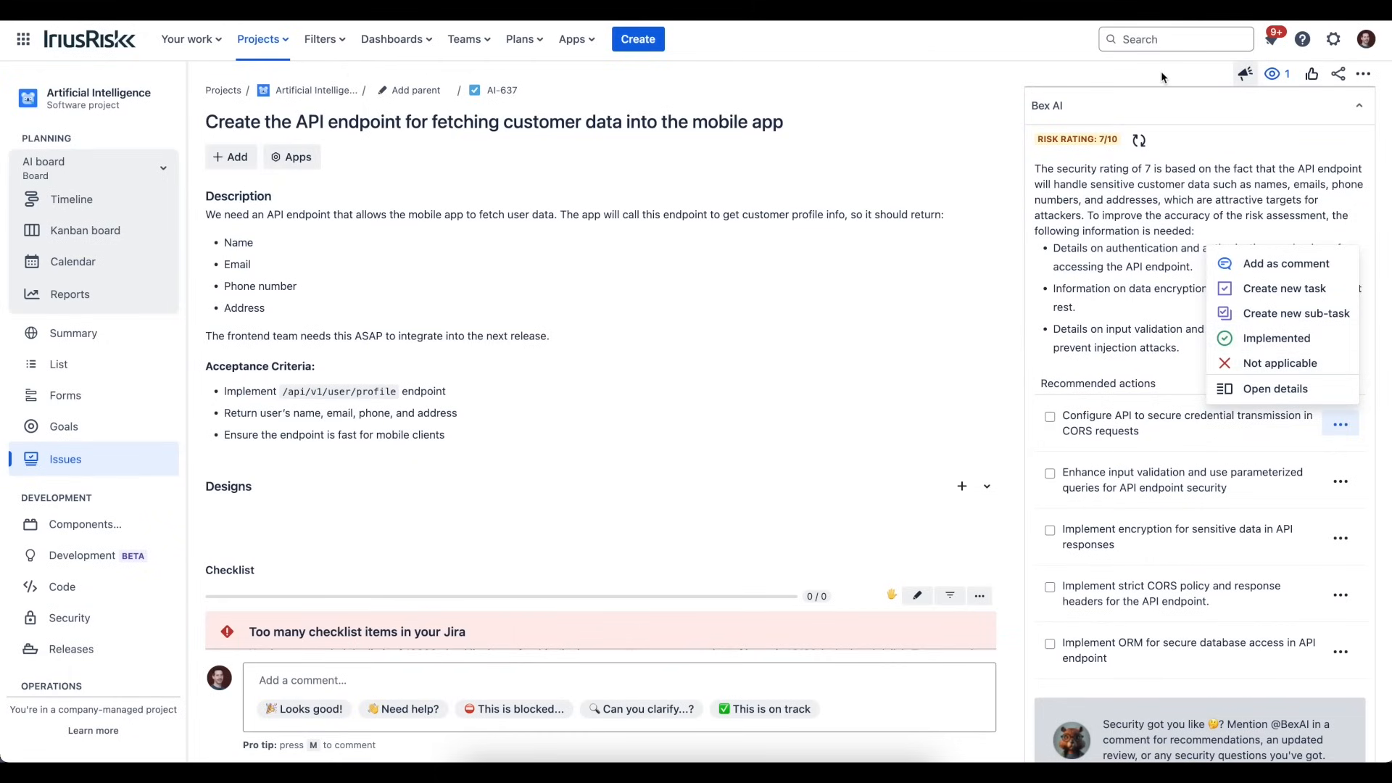
click(1383, 607)
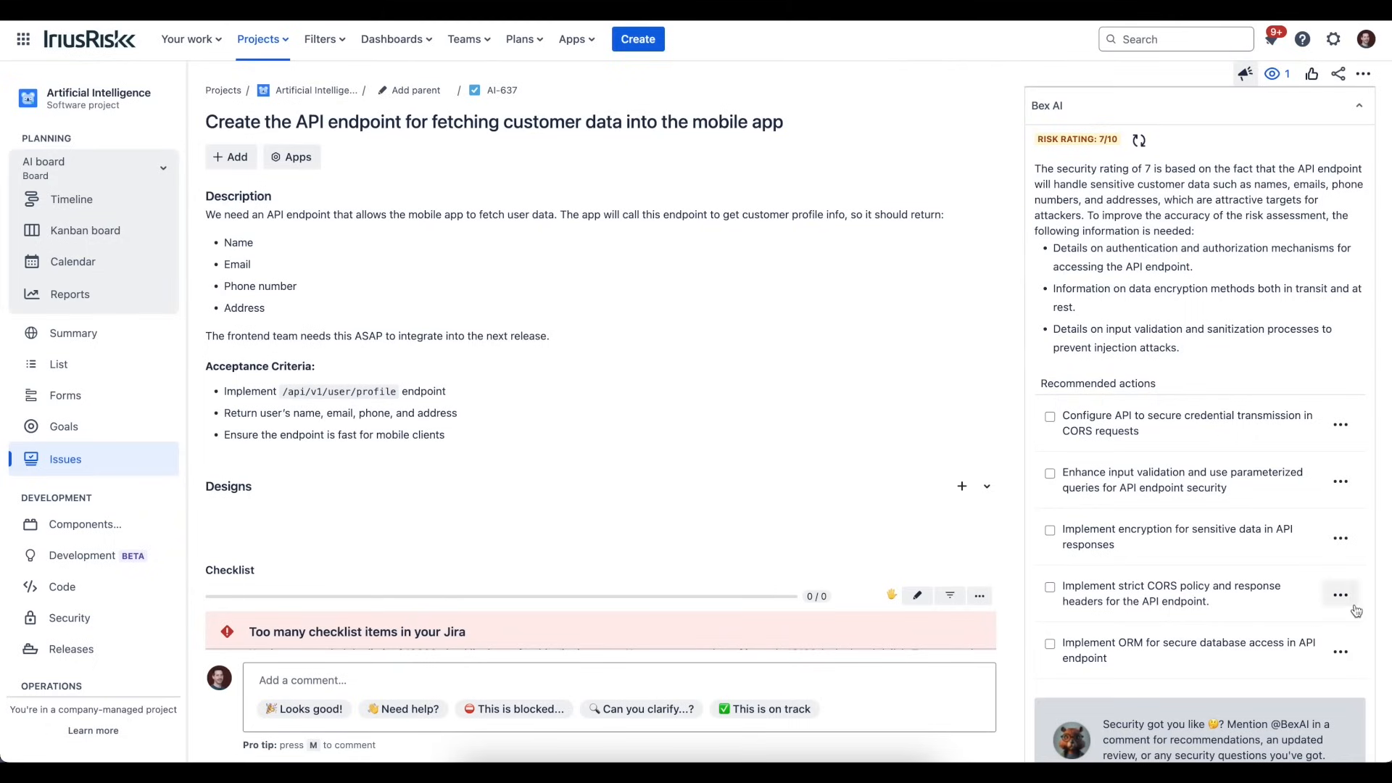
Step: Set the 'Implement ORM...' secure database access recommendation to Implemented
click(1343, 652)
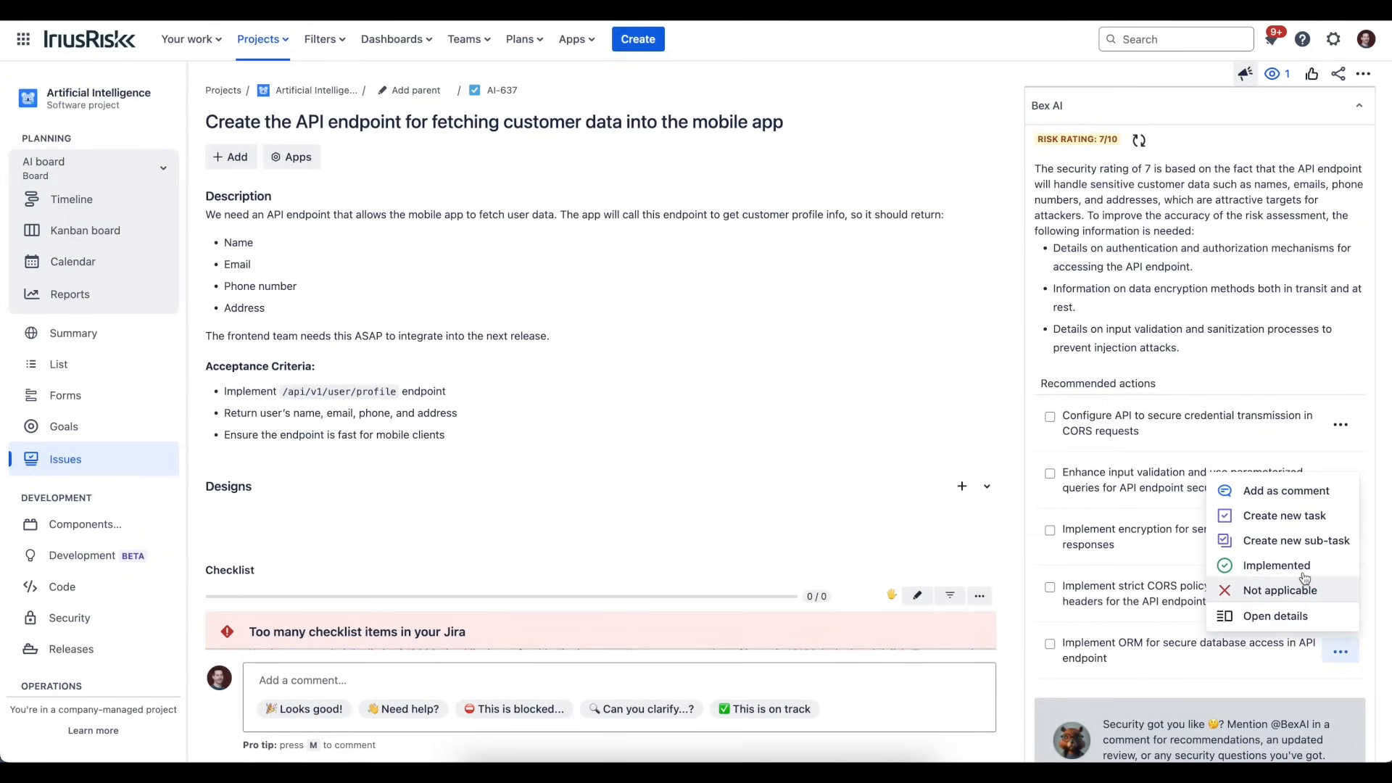
click(1275, 564)
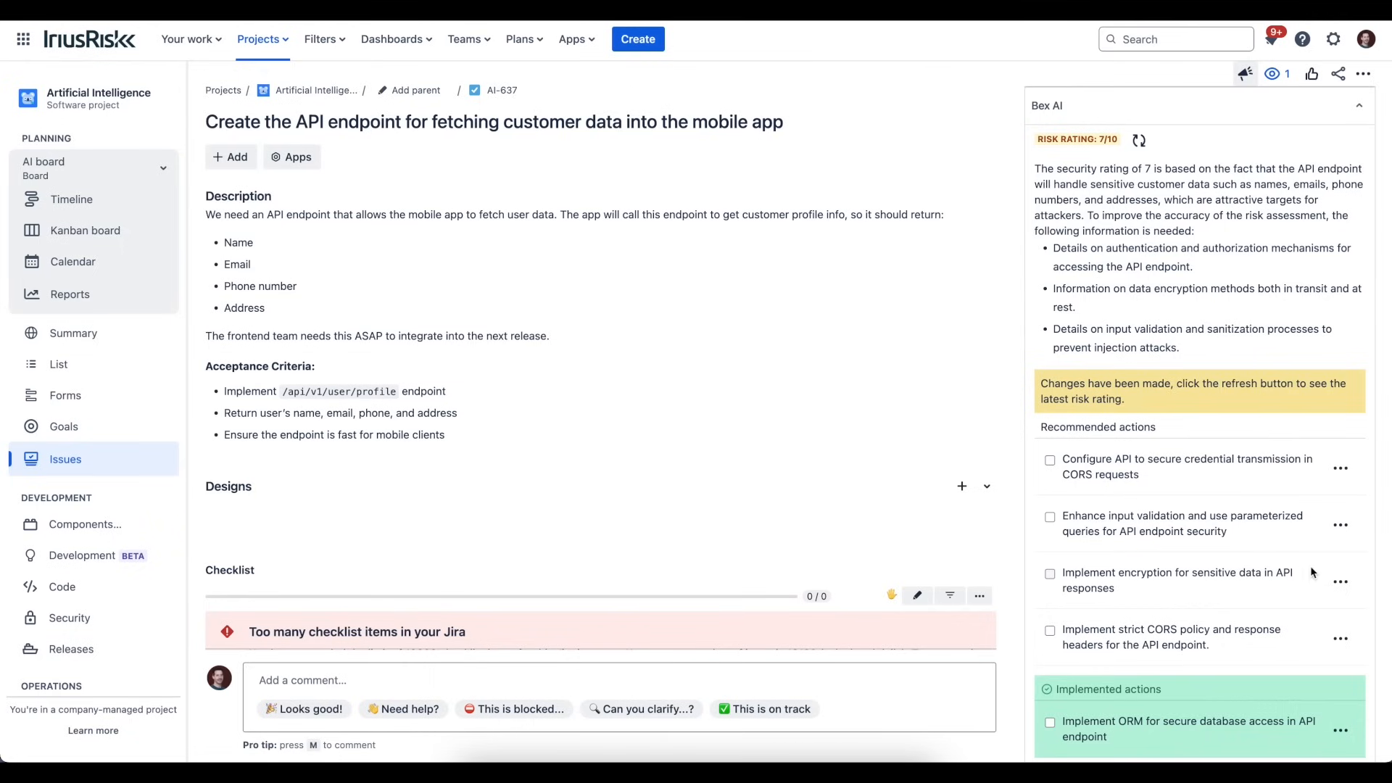
scroll(1348, 598, down, 1)
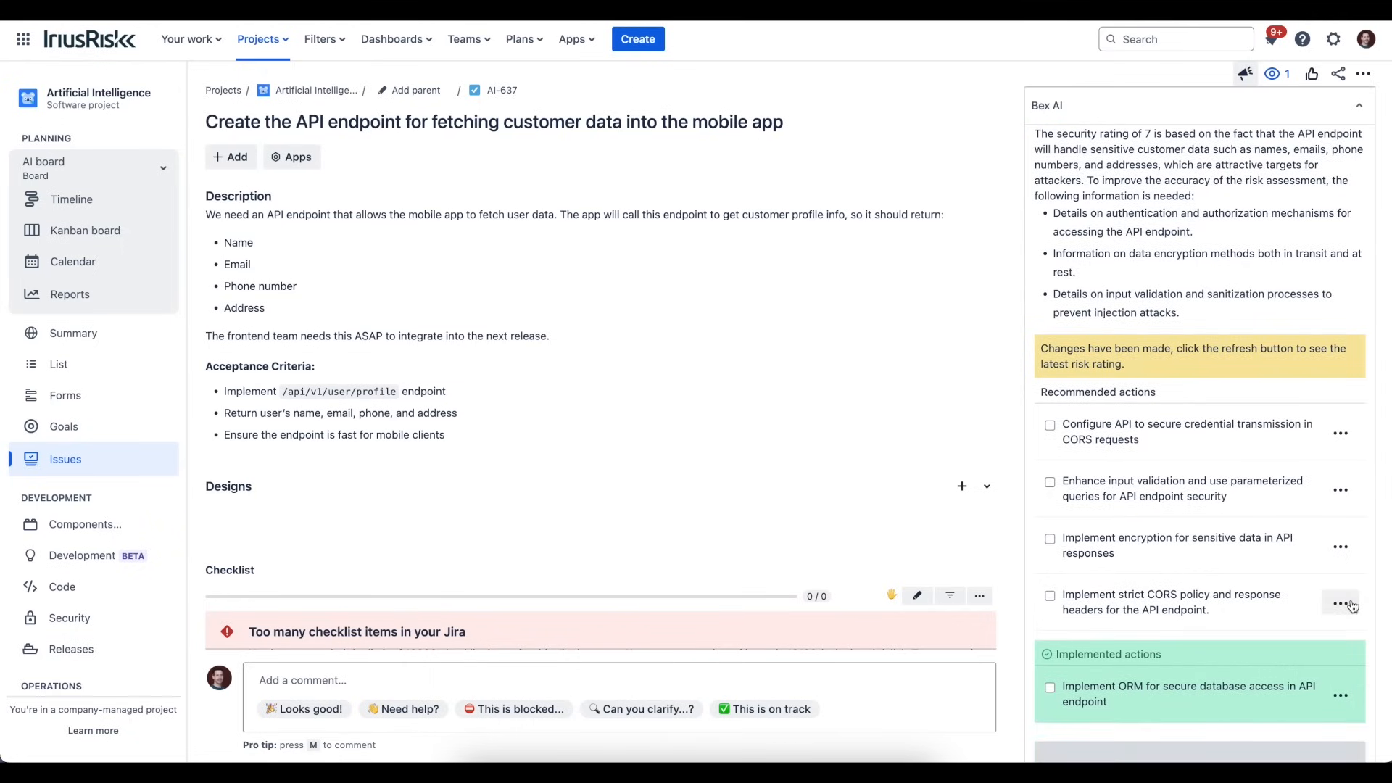
Step: Set the 'Implement strict CORS policy...' recommendation to Not applicable, leaving three recommended actions
click(1344, 604)
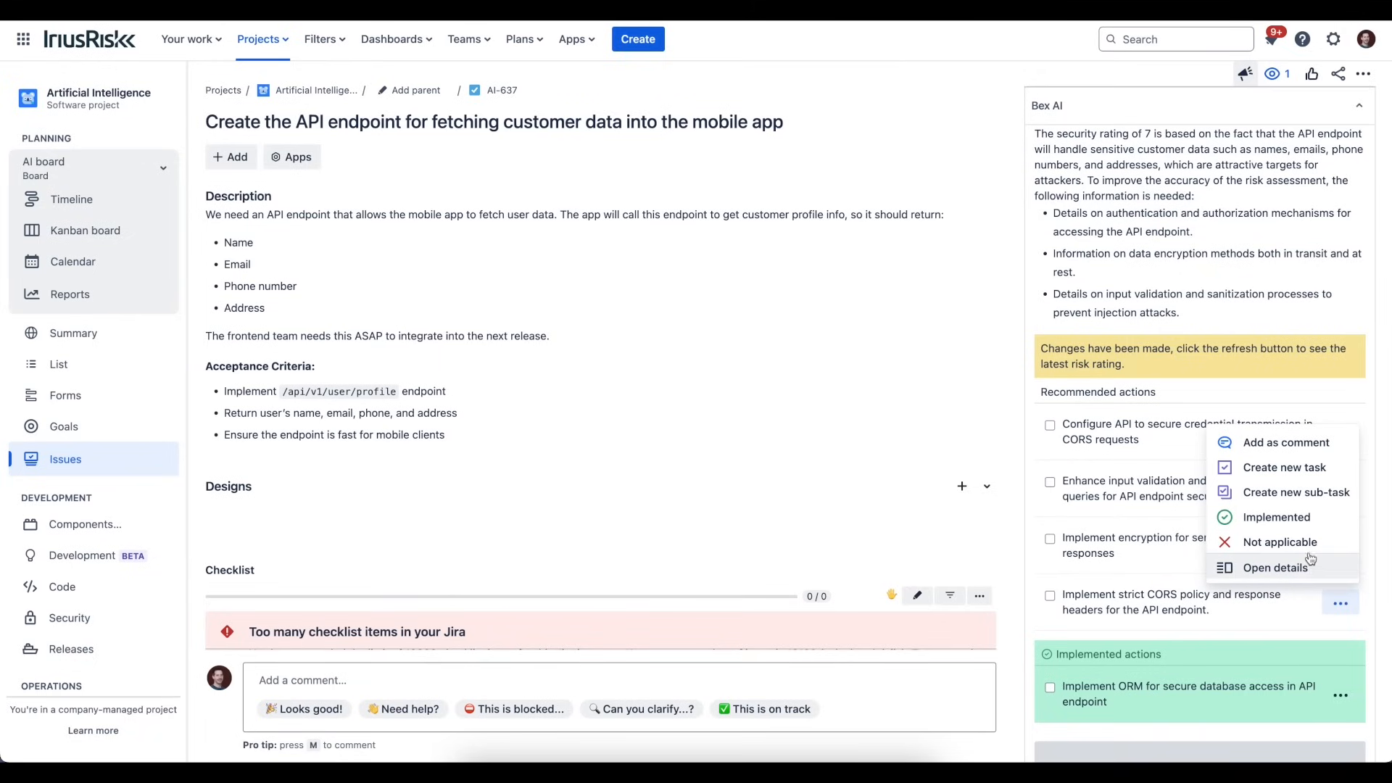
click(1279, 541)
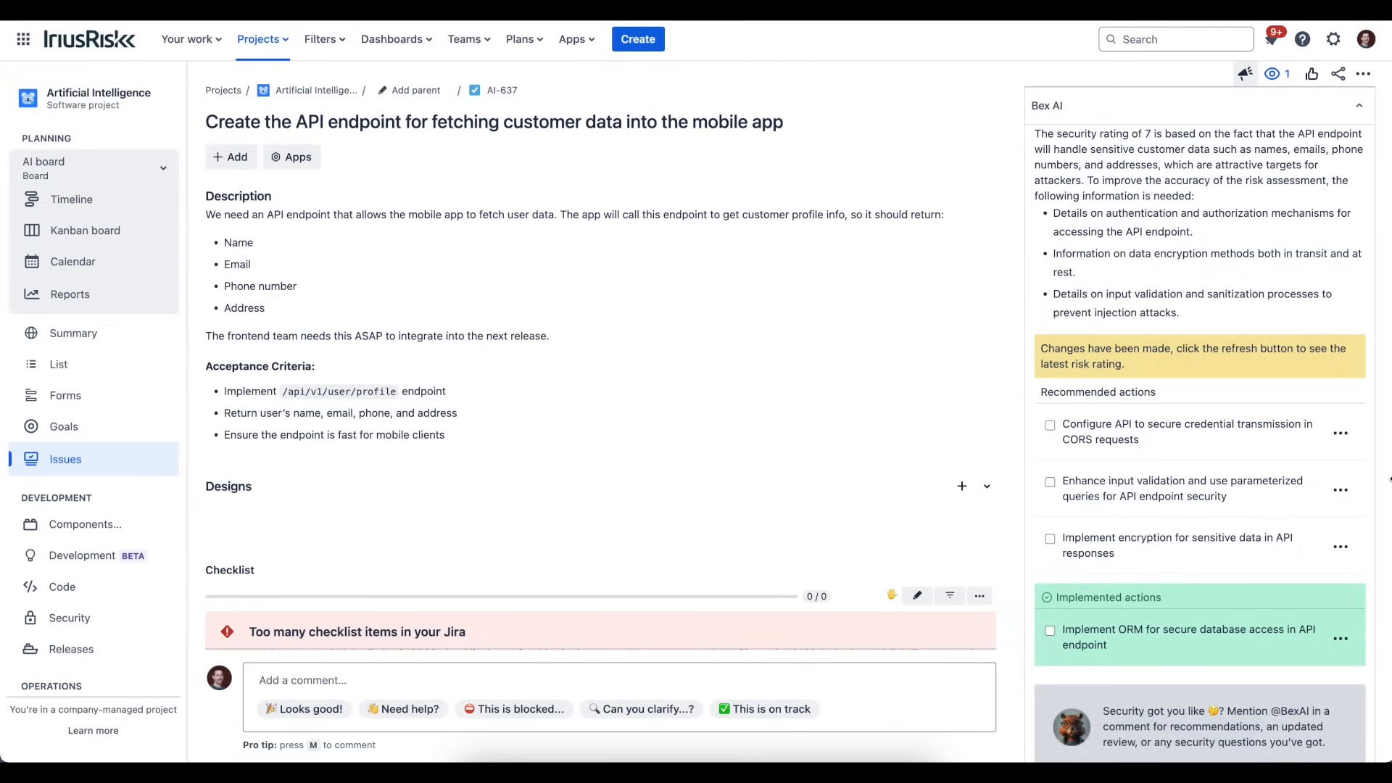
click(1341, 432)
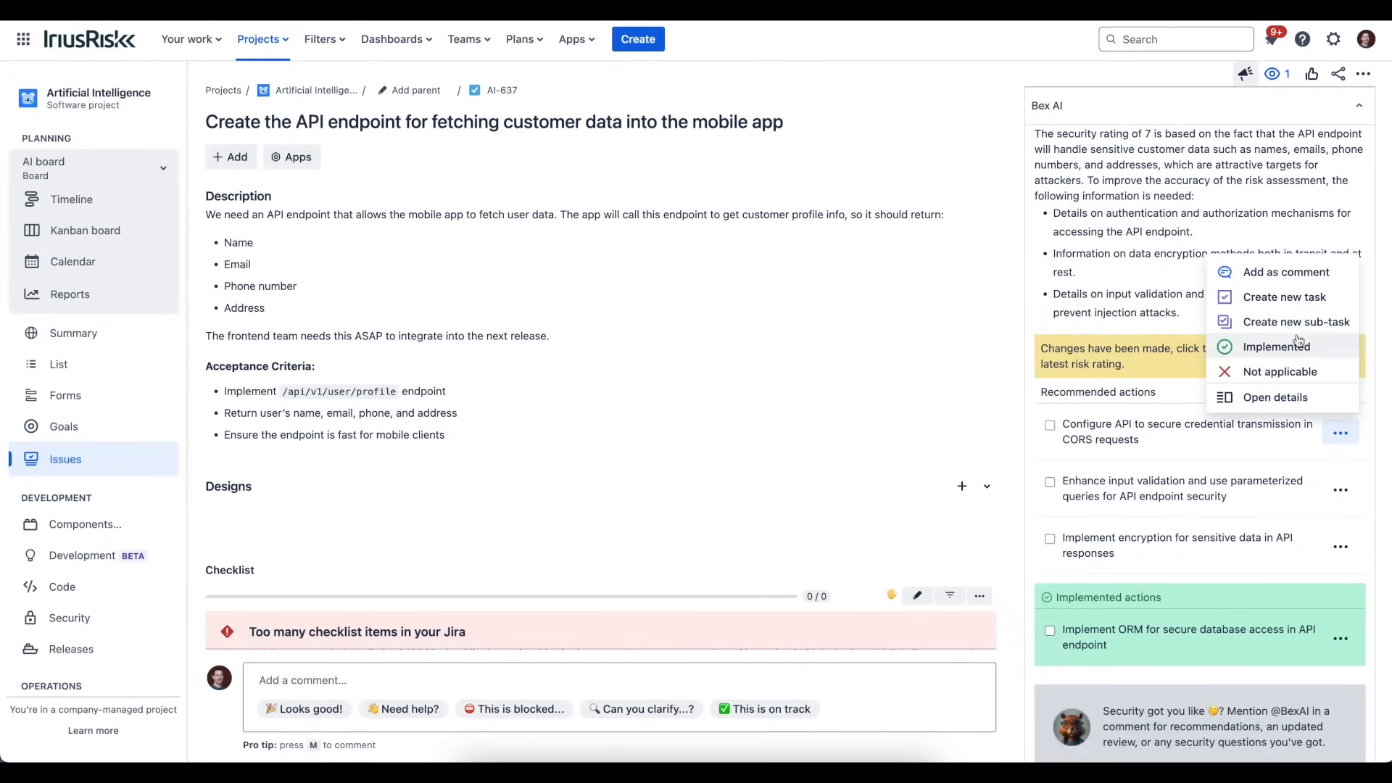
Step: Create a new task (AI-638) from the 'Configure API to secure credential transmission' recommendation
click(1283, 297)
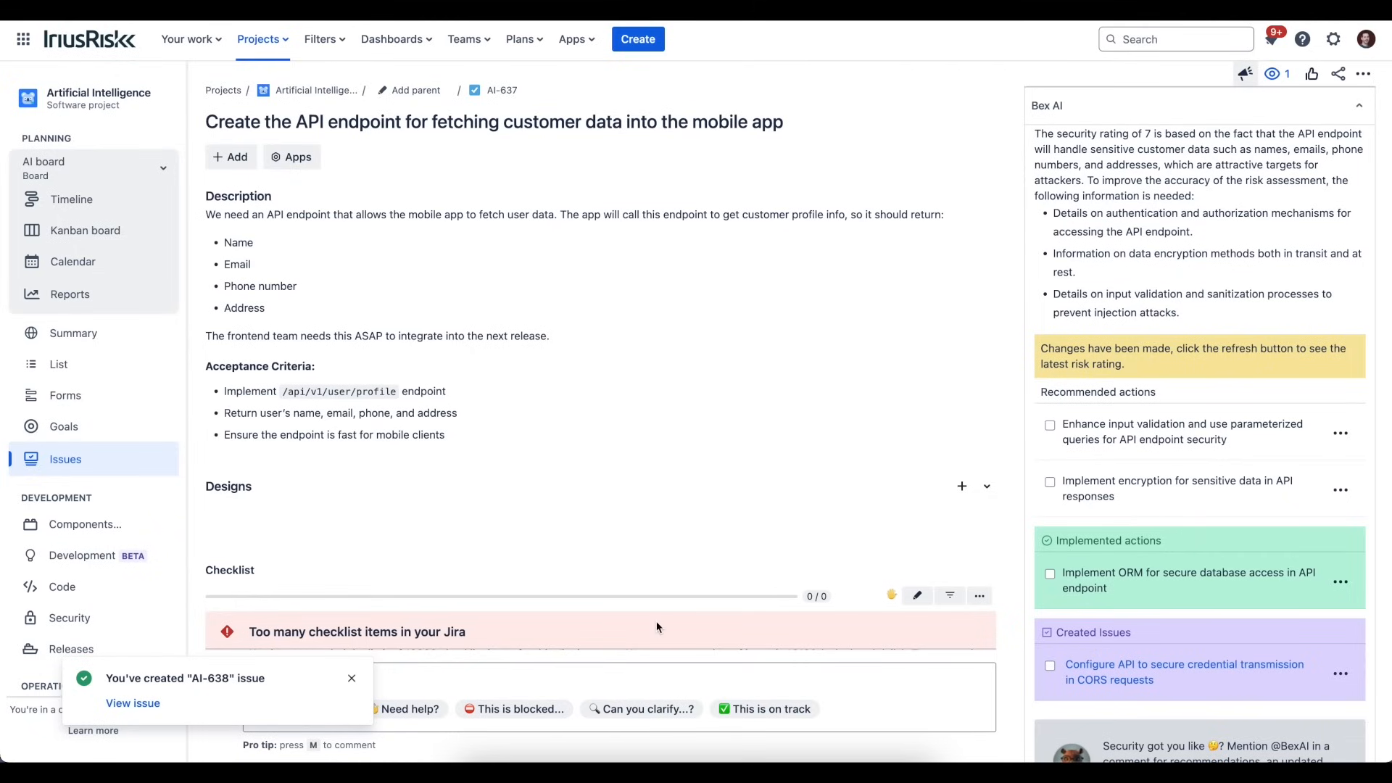
Step: View new issue AI-638 from Created Issues and expand its Bex AI section to begin the assessment
click(1088, 666)
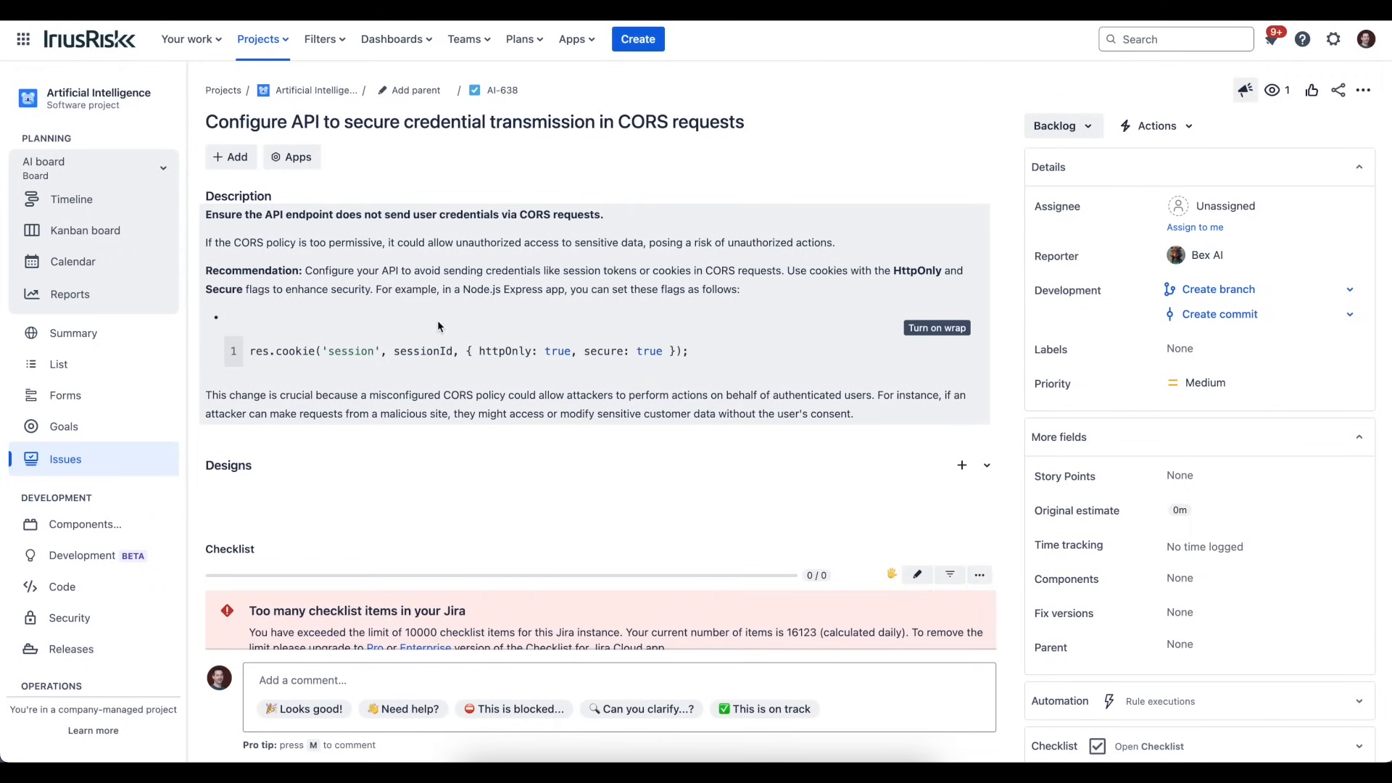
scroll(344, 310, down, 2)
scroll(335, 309, down, 1)
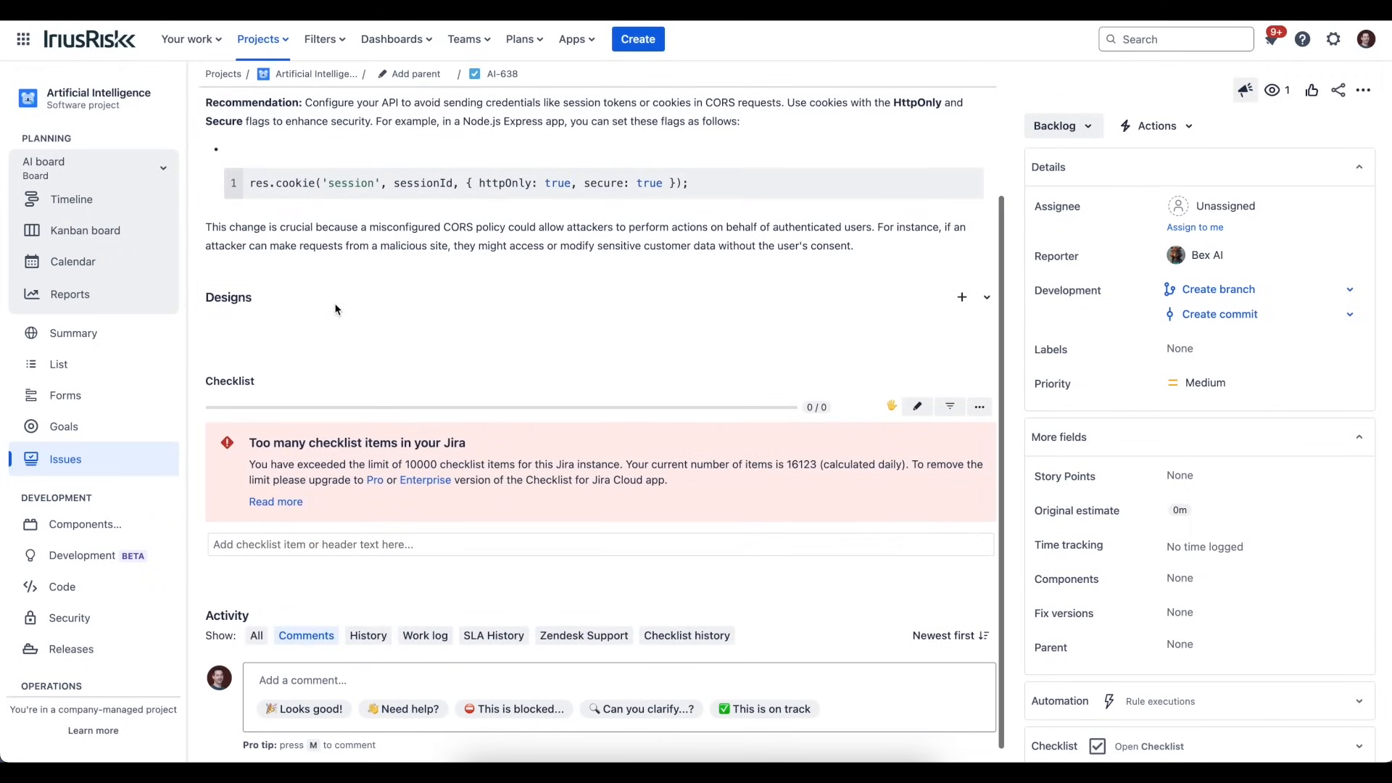
scroll(1128, 576, down, 3)
click(1127, 576)
scroll(1128, 583, down, 1)
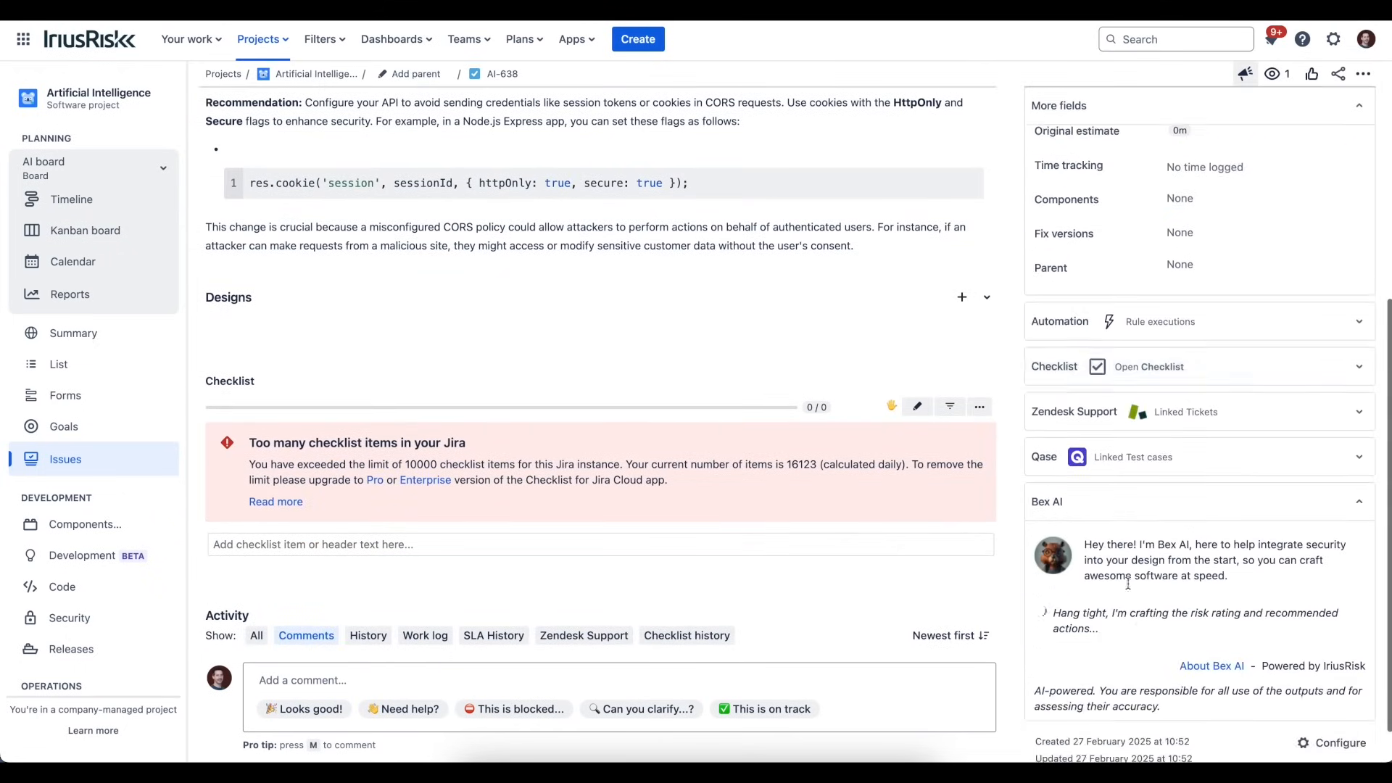